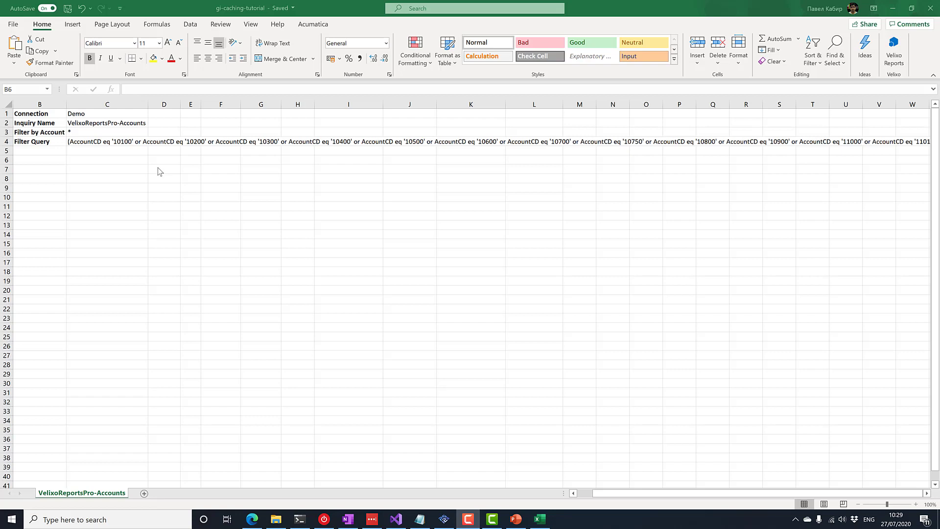
Review the connection, inquiry name and filter query parameters in cells C1, C2 and C4.
key("alt+Tab")
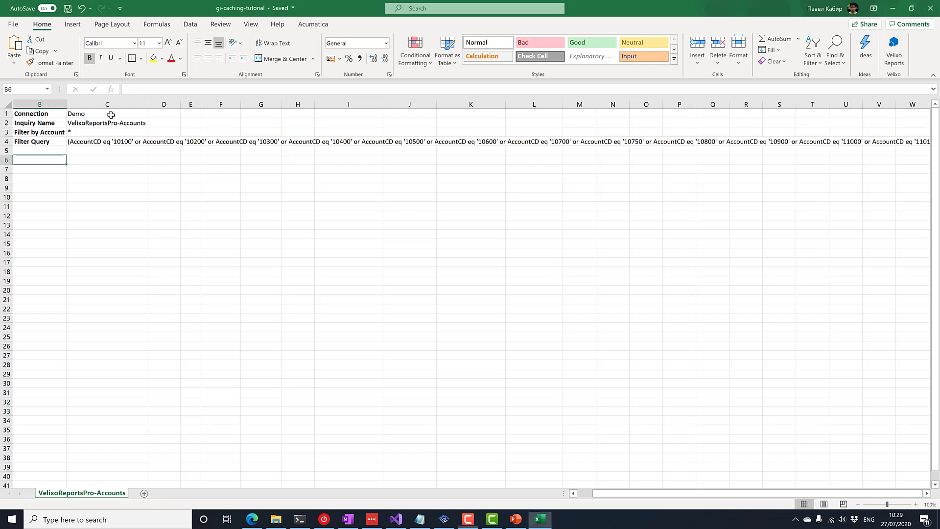
left_click(111, 115)
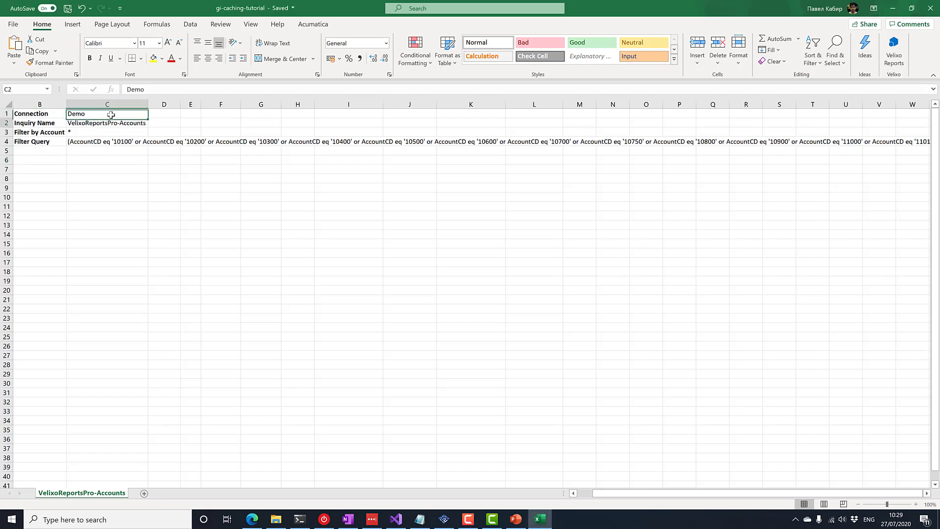
key("Down")
key("Down")
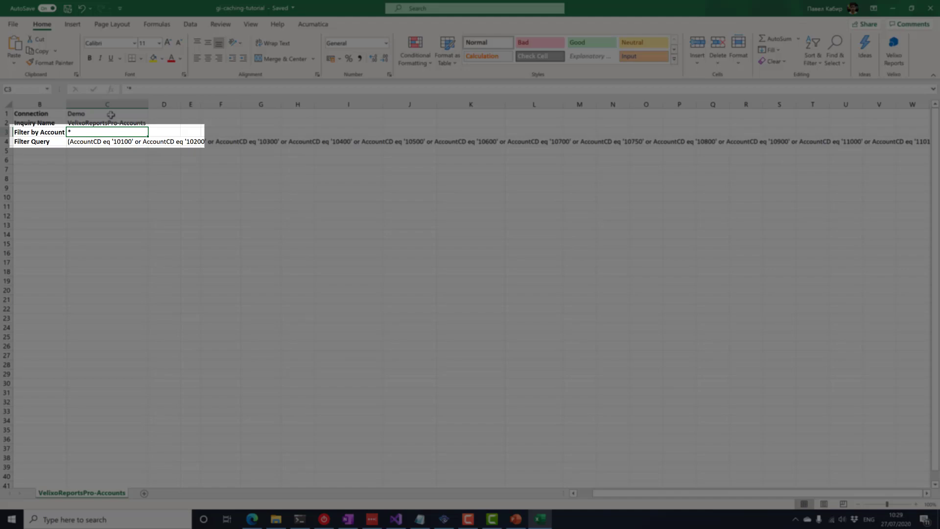
key("Down")
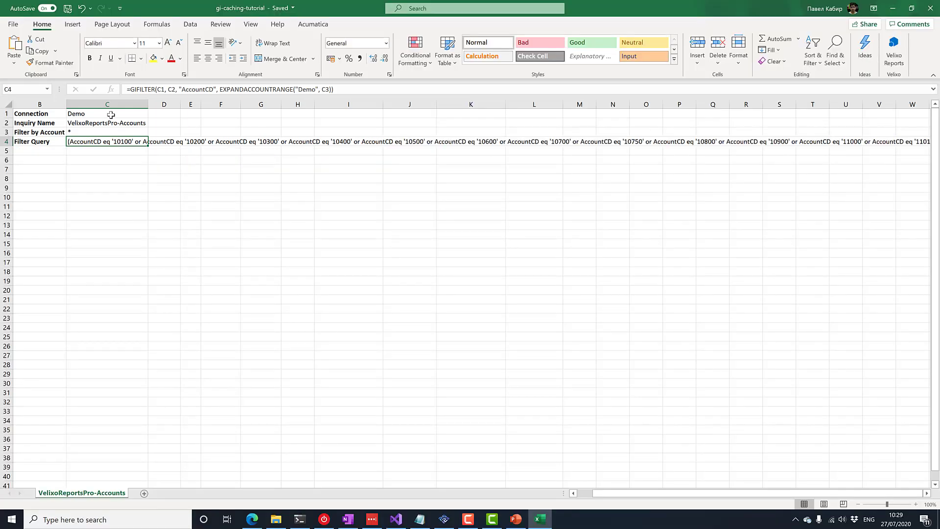
Enter =GI(C1,C2,C4) in B6 to spill the AccountCD, Description, AccountClass and Type table.
key("Down")
key("Down")
key("Left")
type("=GI(")
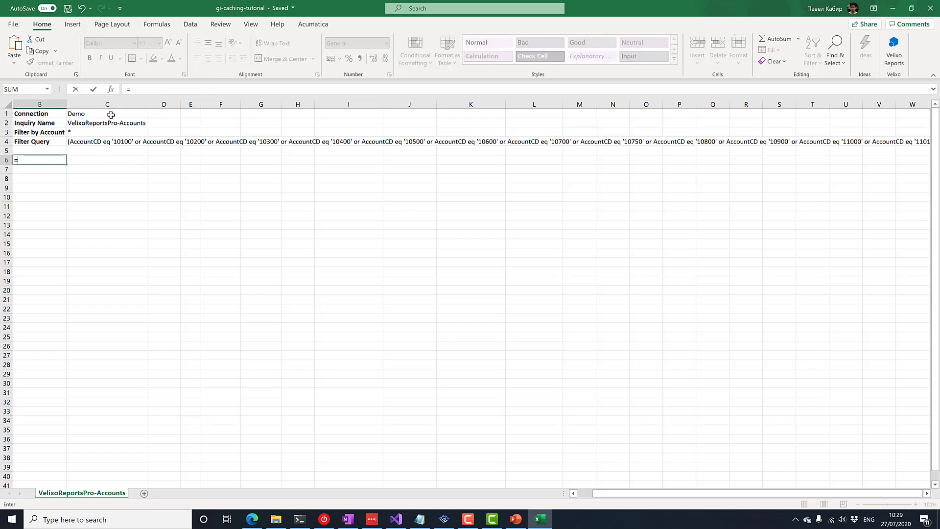
left_click(110, 115)
type(",")
left_click(111, 123)
type(",")
left_click(122, 141)
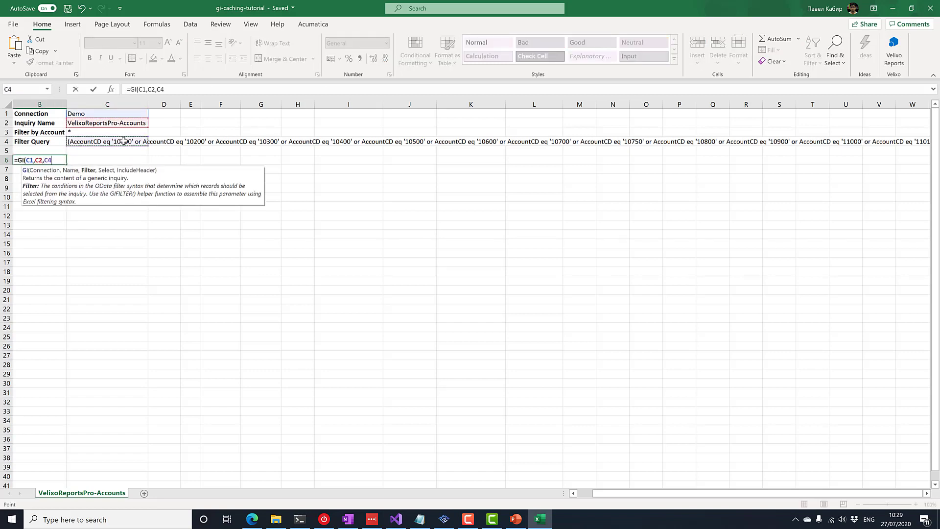
type(")")
key("Return")
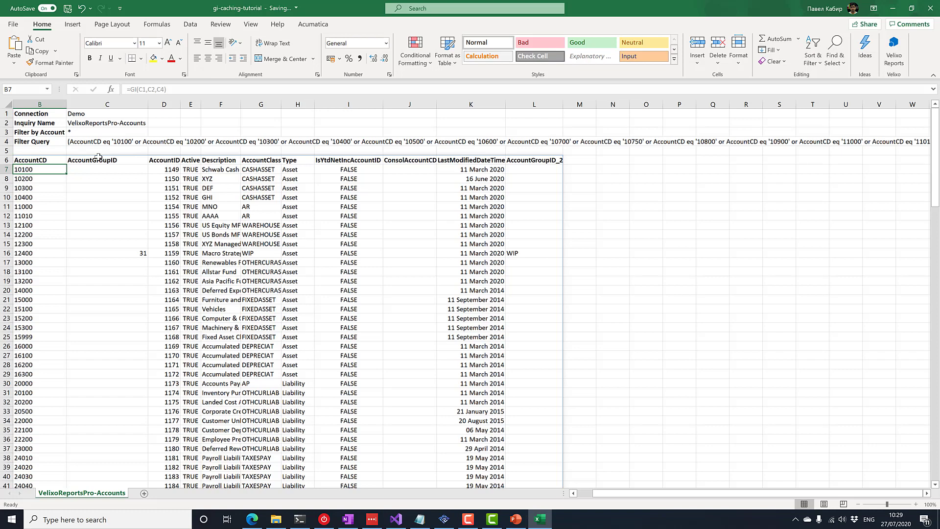
Set the Filter by Account cell to 10100;10200, then to 10300.
left_click(75, 133)
type("10100;10200")
key("Return")
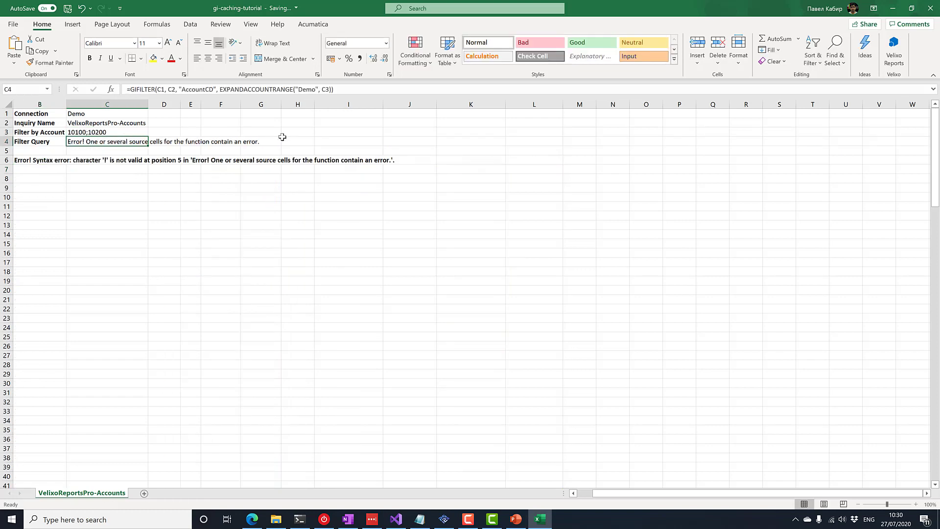
key("Up")
type("10300")
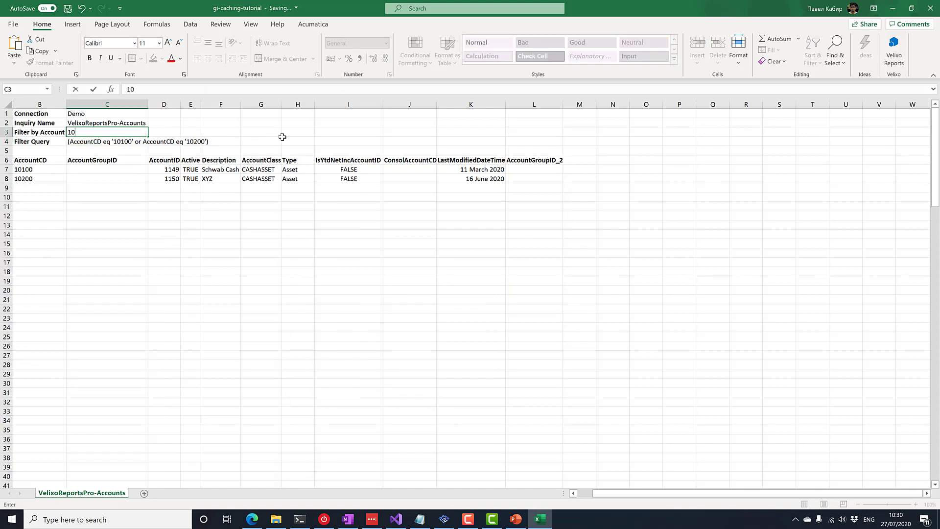
key("Return")
Restore the account filter to * and run Refresh All from the Acumatica ribbon.
key("Up")
type("*")
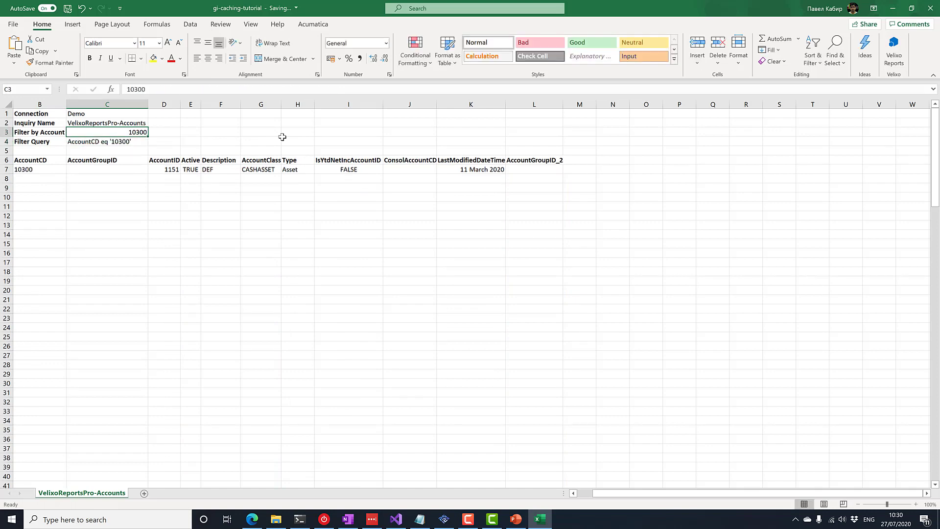
key("Return")
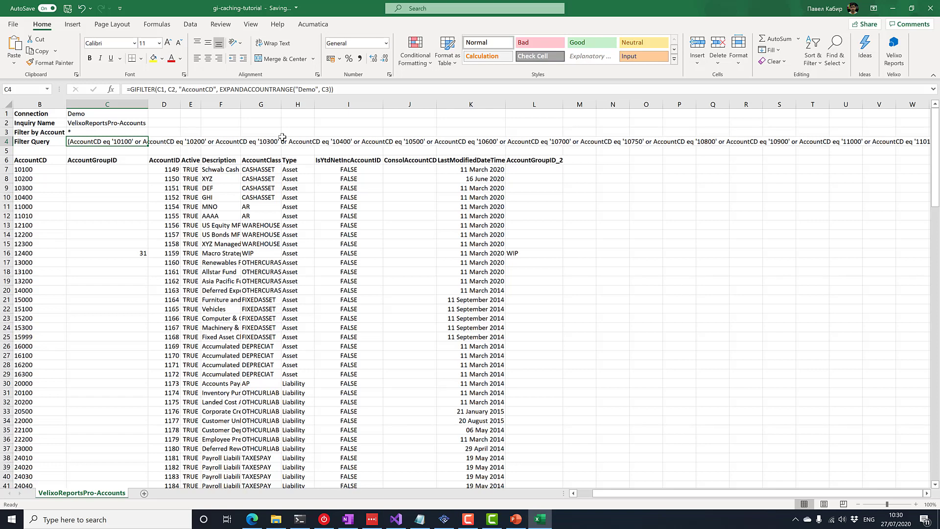
key("Up")
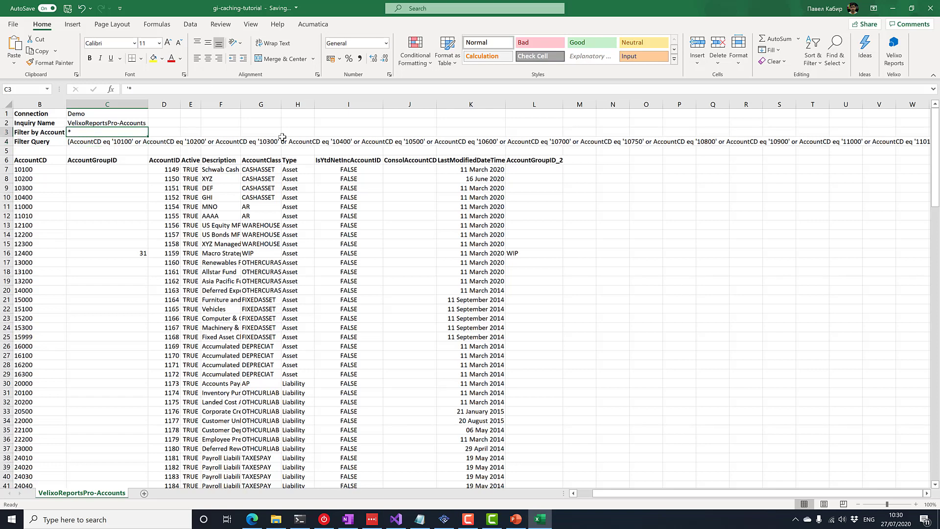
left_click(310, 24)
left_click(15, 47)
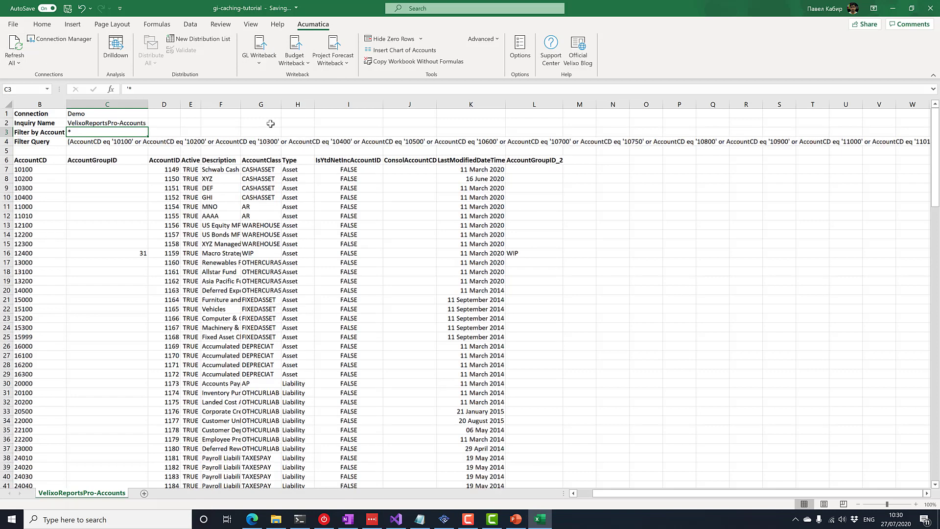
Run Refresh All to reload every inquiry in the workbook.
left_click(14, 46)
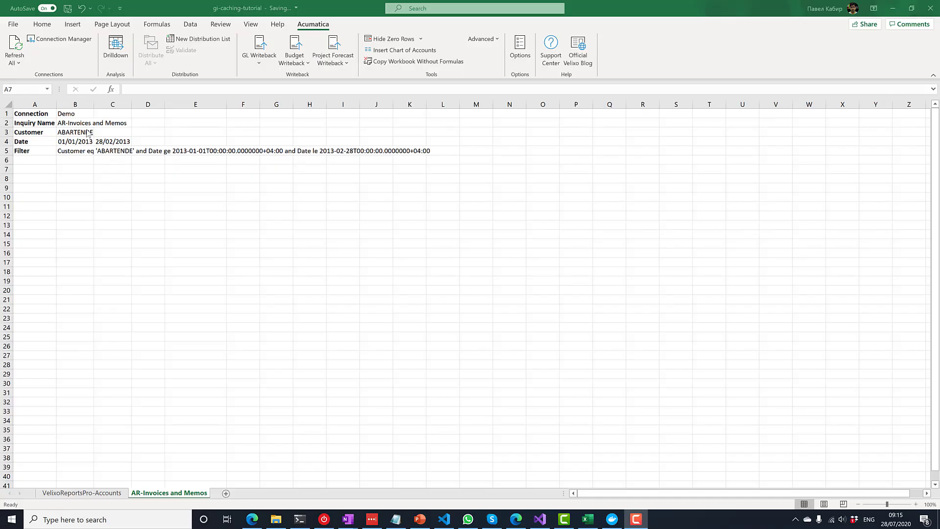
left_click(78, 113)
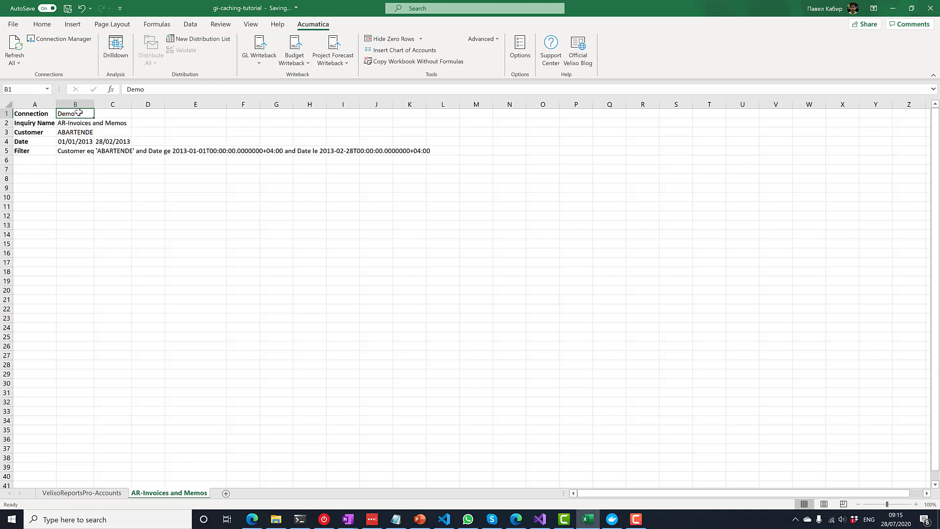
key("Down")
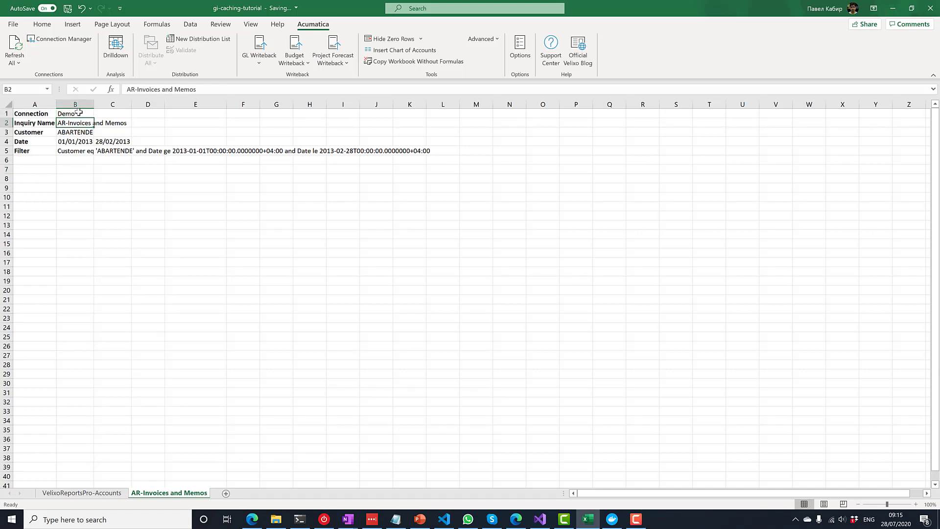
key("Down")
key("Down")
key("Down")
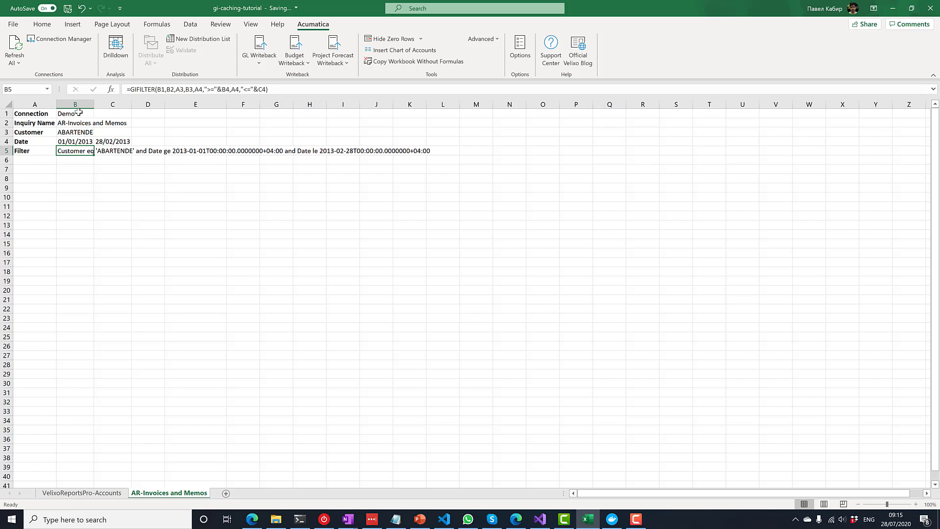
Enter =GI(B1,B2,B5) in A7 to list the customer's credit memo and four invoices.
key("Down")
key("Down")
key("Left")
type("=G")
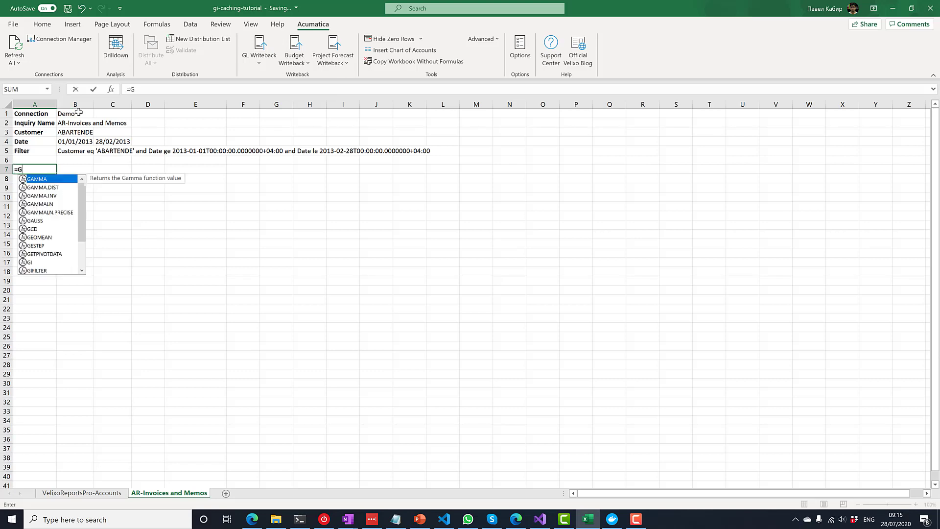
type("I(")
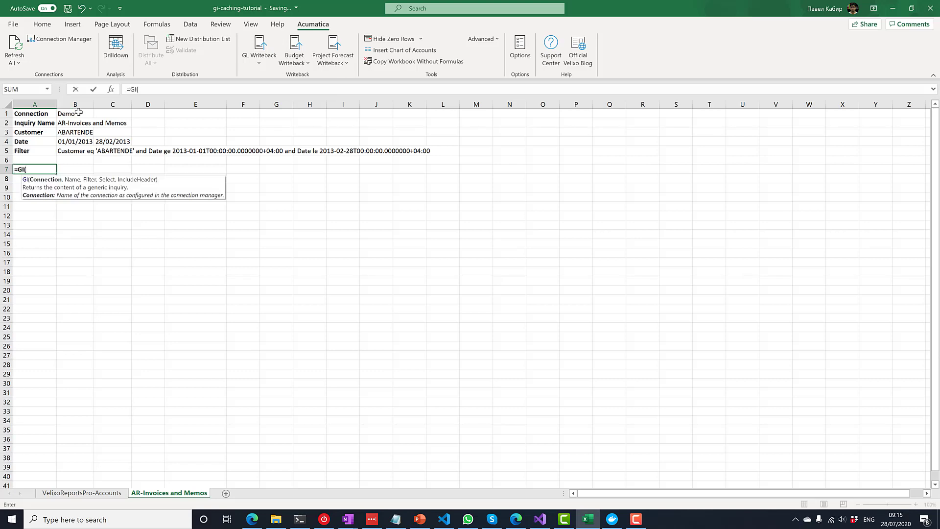
left_click(78, 113)
type(",")
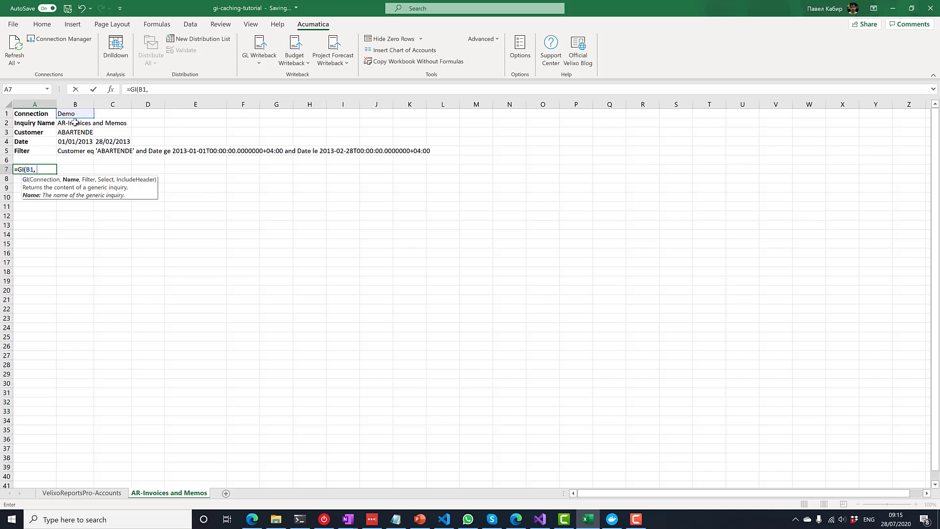
left_click(74, 121)
type(",")
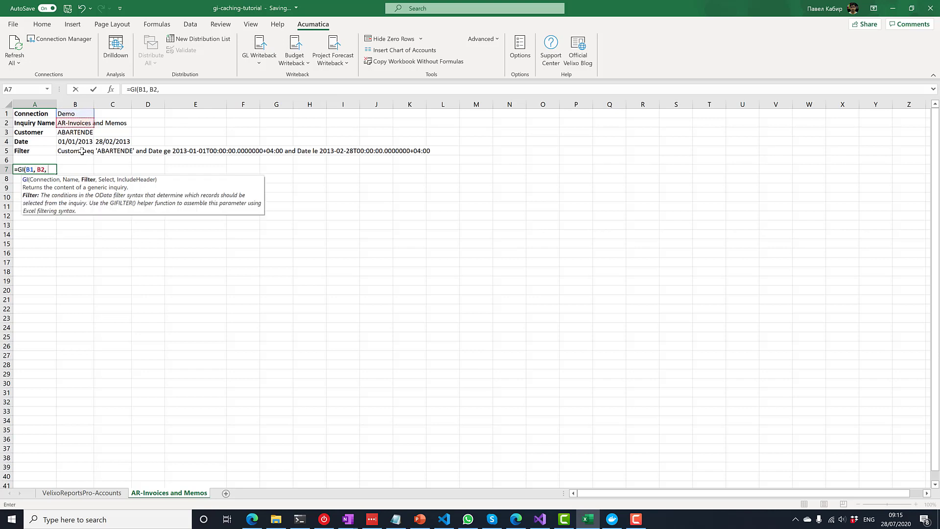
left_click(82, 151)
type(")")
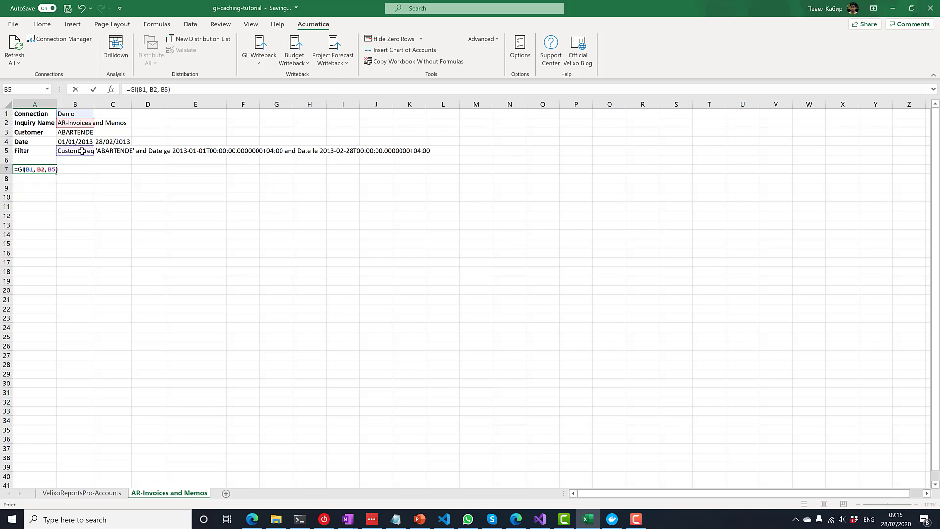
key("Return")
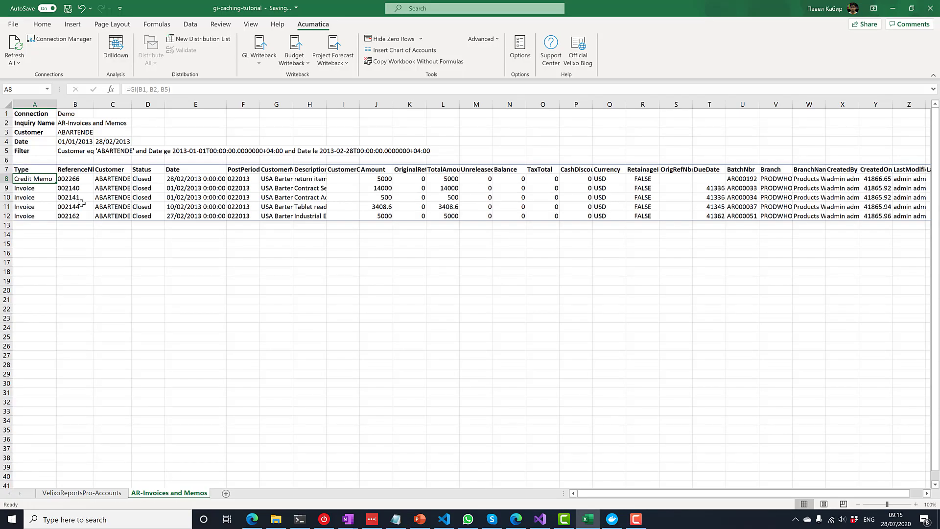
Run Refresh All on the Acumatica ribbon to reload the five AR records.
left_click(16, 44)
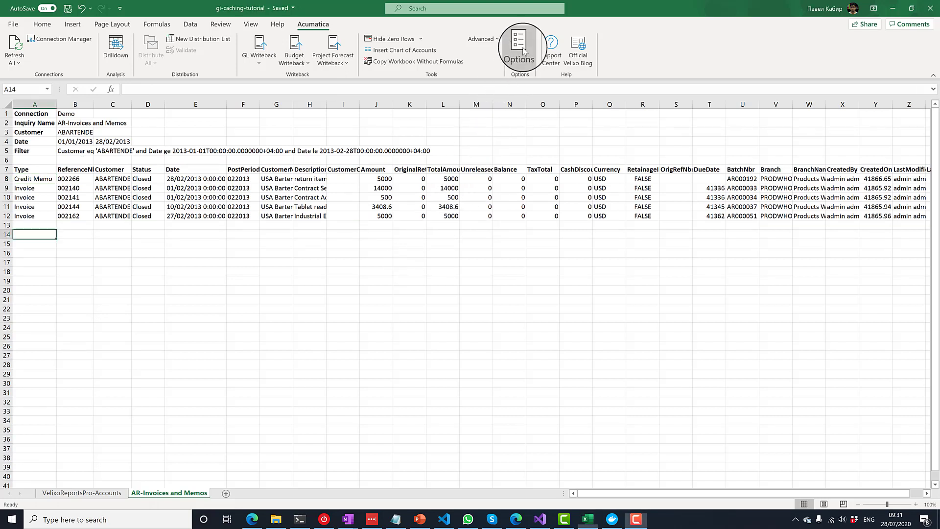
Set the AR-Invoices and Memos inquiry caching to Filter Specific in Velixo Options and confirm.
left_click(521, 49)
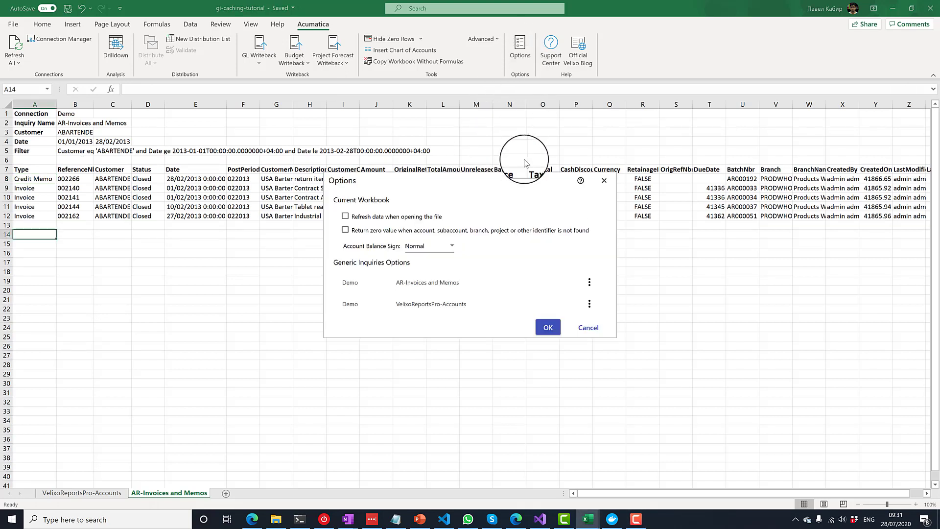
left_click(589, 282)
left_click(585, 309)
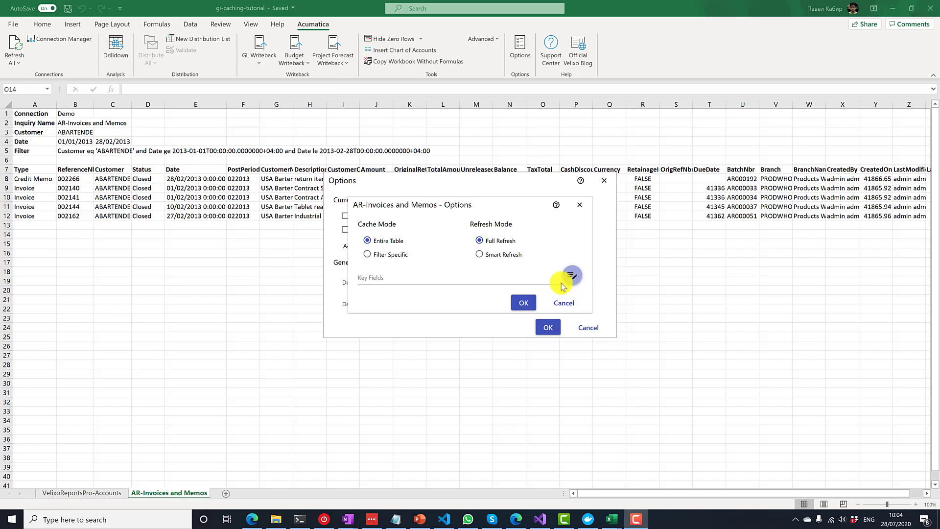
left_click(402, 261)
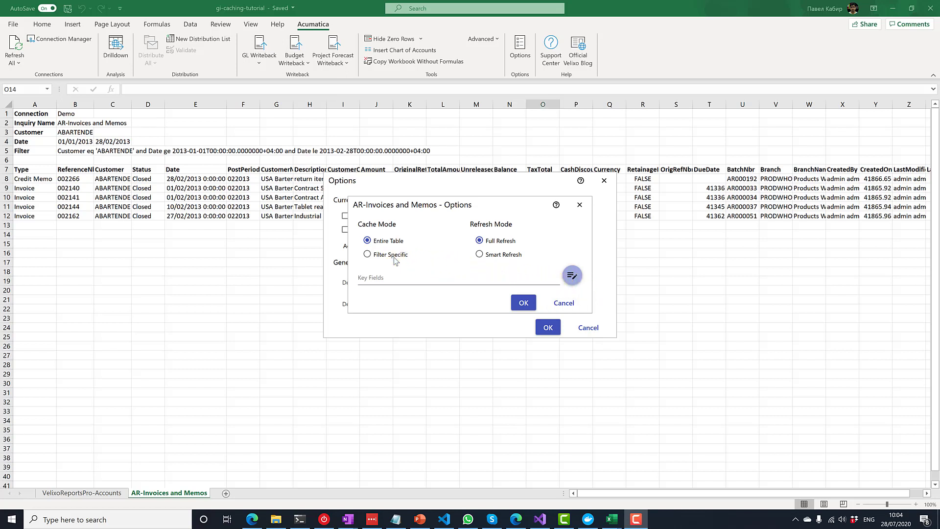
left_click(517, 303)
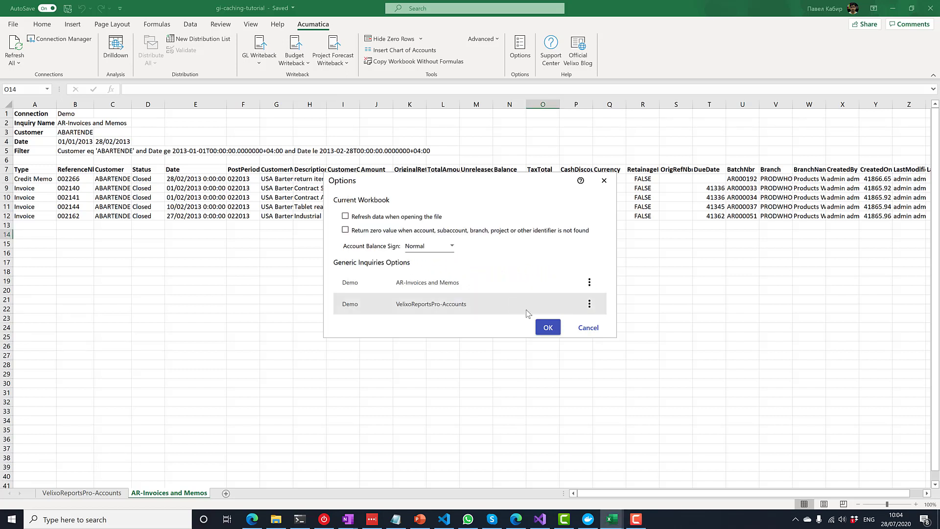
left_click(545, 327)
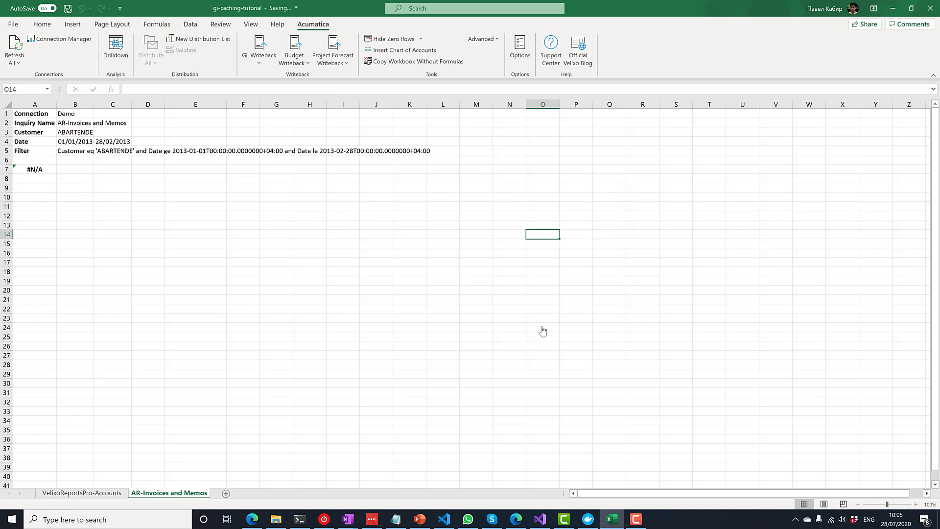
Run Refresh All twice to reload the AR-Invoices and Memos data.
left_click(21, 46)
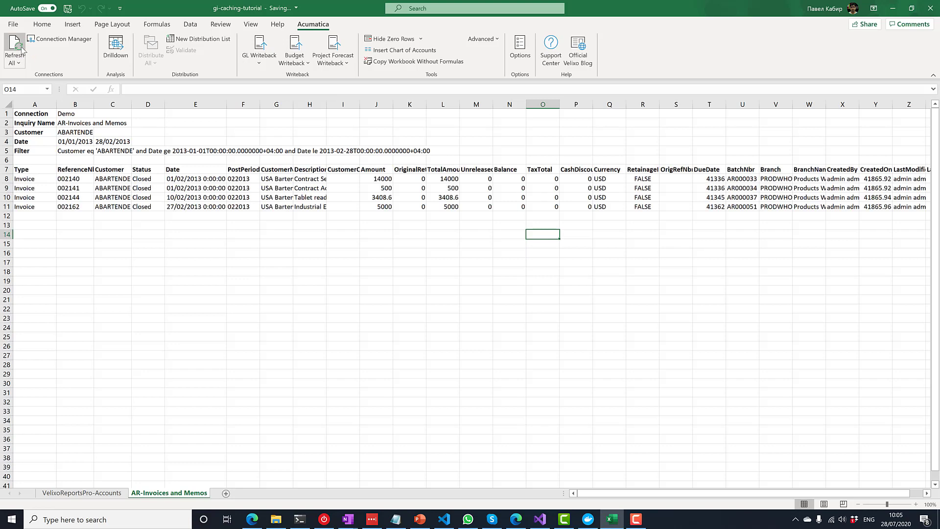
left_click(22, 48)
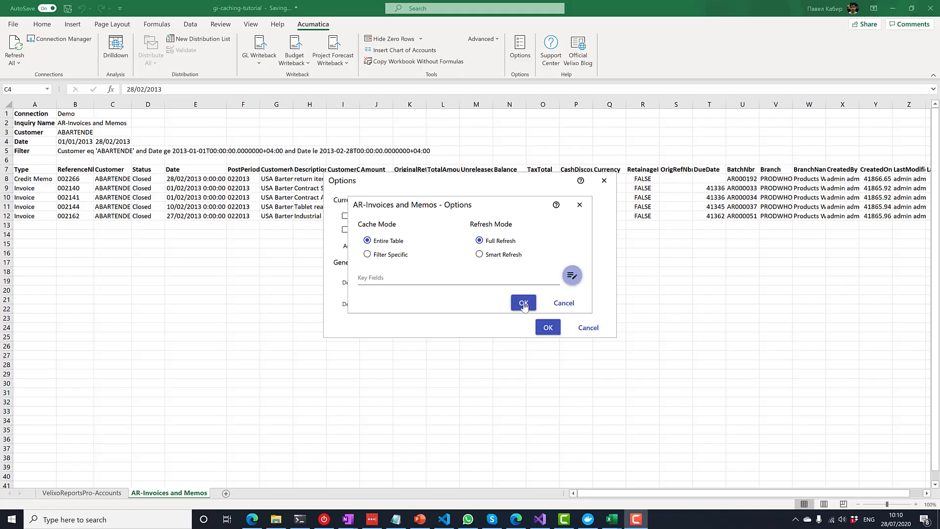
Close Options, then enter the Demo connection's password and set it to Work Offline.
left_click(523, 303)
left_click(546, 326)
left_click(37, 40)
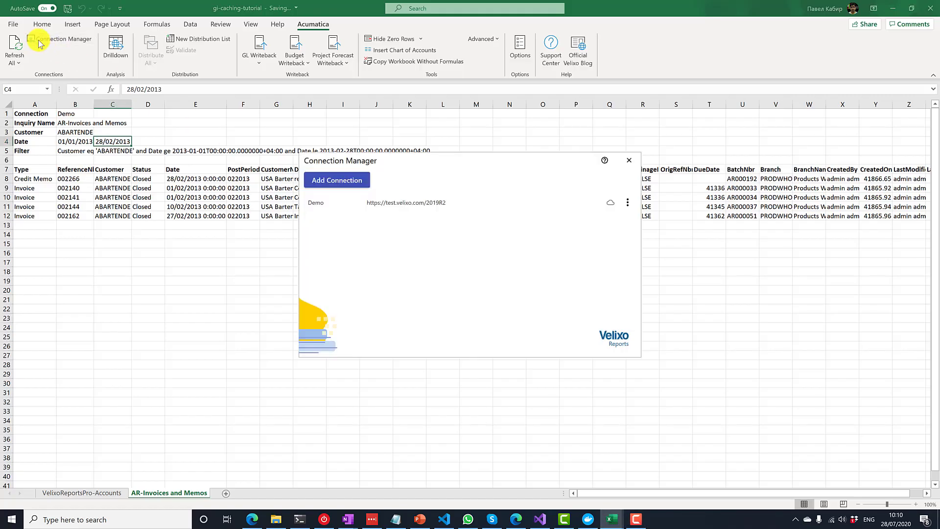
left_click(627, 202)
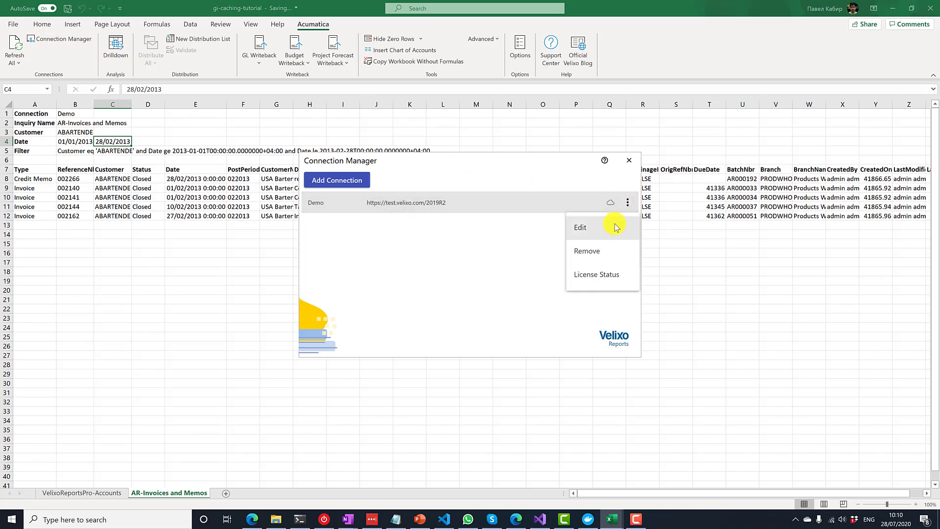
left_click(612, 225)
left_click(389, 304)
type("••••••••••")
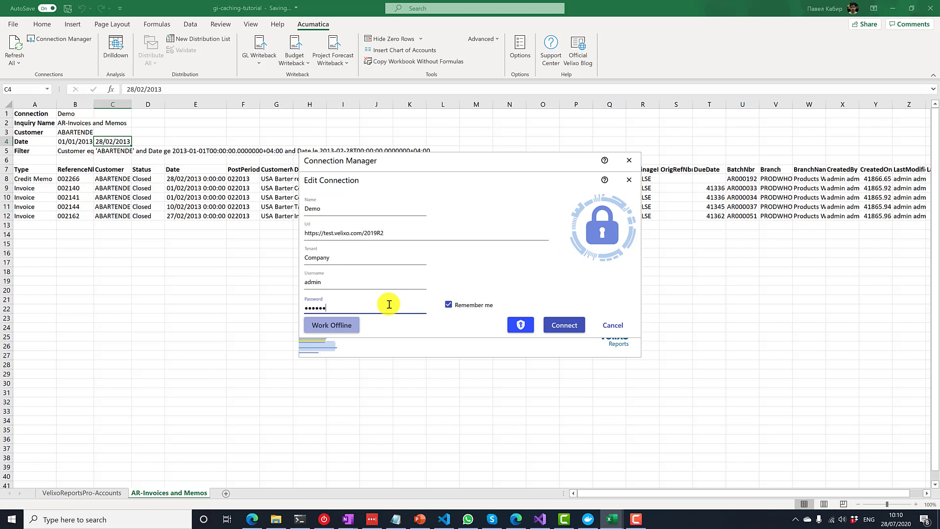
left_click(318, 324)
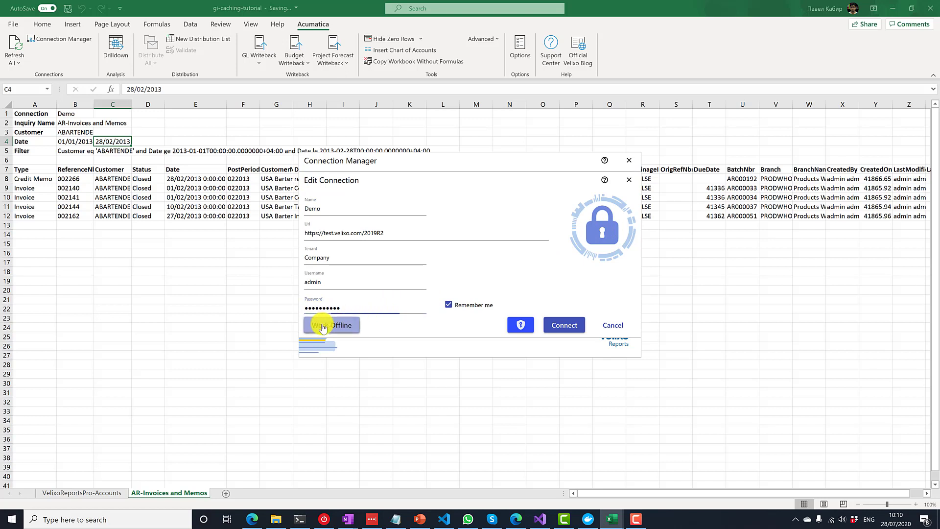
left_click(628, 161)
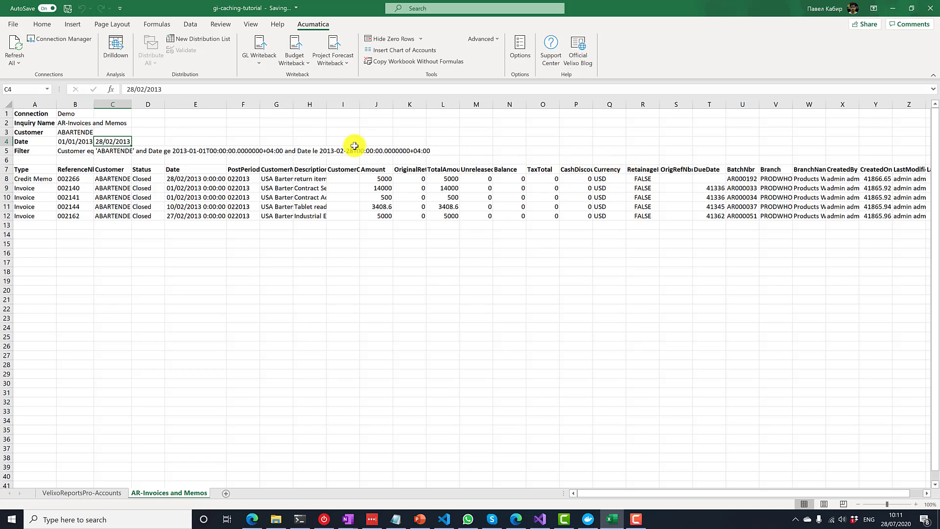
Try customers ABCSTUDIO and ABARTENDE in B3, ending with BIBIMBAB.
left_click(80, 131)
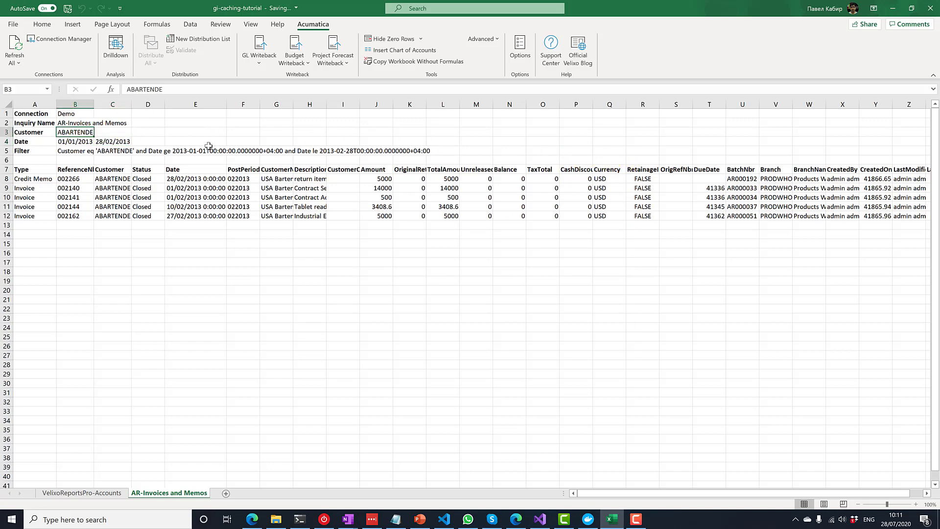
type("ABCSTUDIOS")
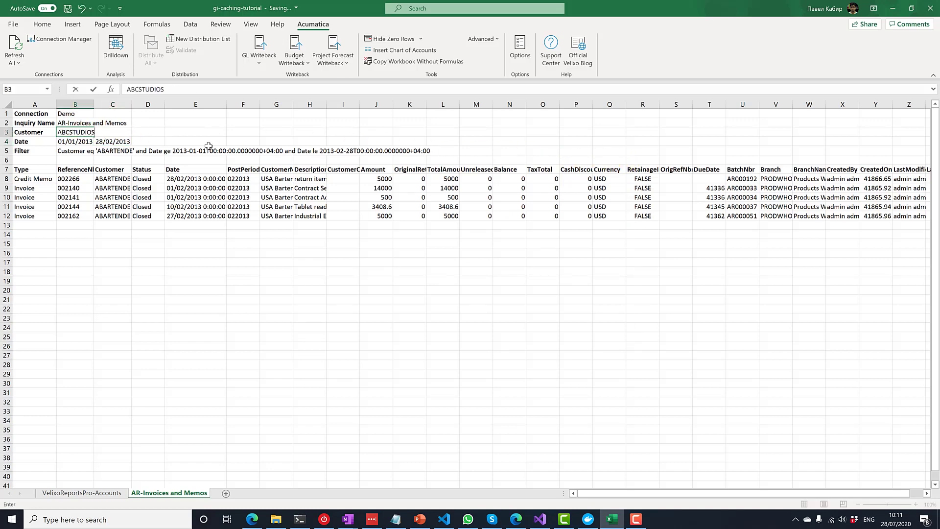
key("Return")
key("Up")
type("ABARTENDE")
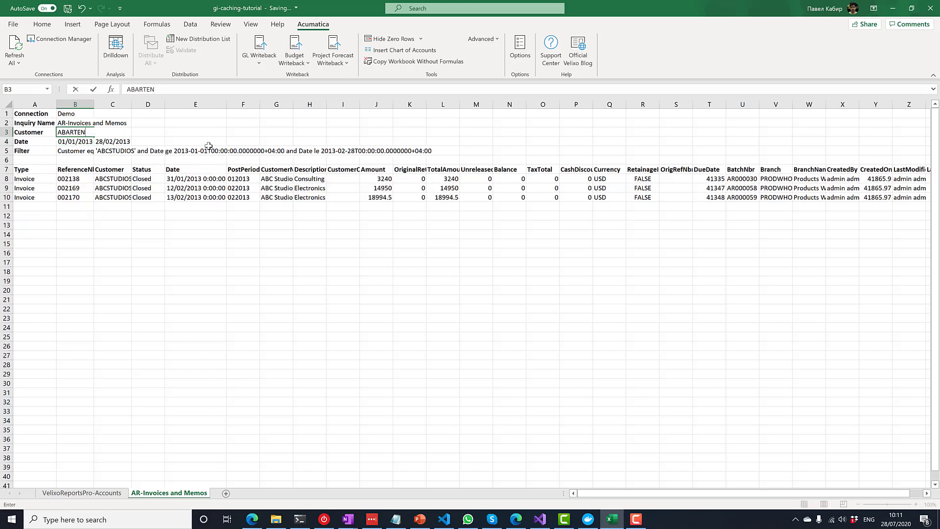
key("Return")
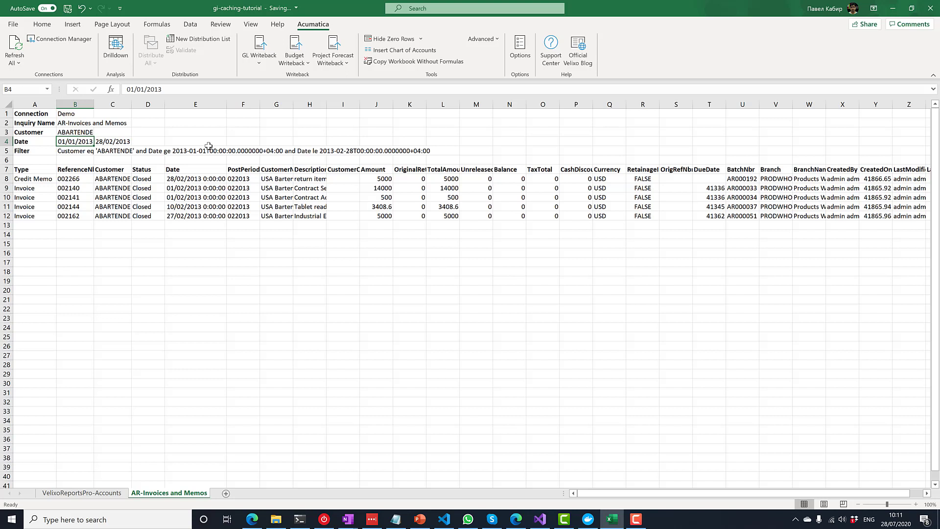
key("Up")
type("BIBI")
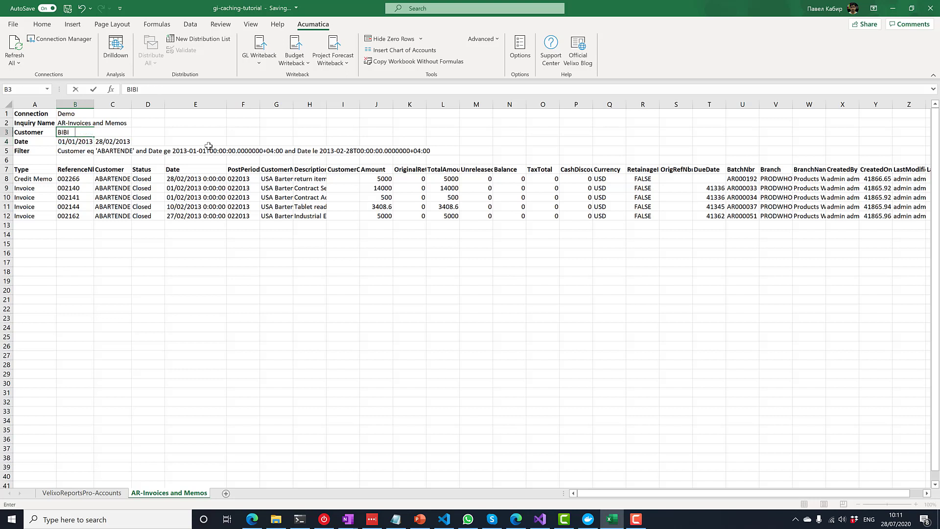
type("MBAB")
key("Return")
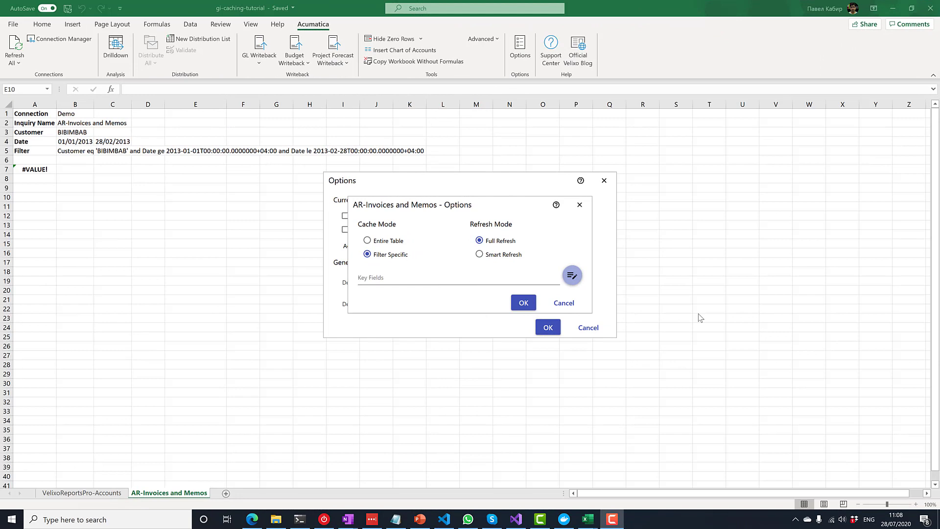
Choose Smart Refresh and add ReferenceNbr and Type as the inquiry's key fields.
left_click(506, 255)
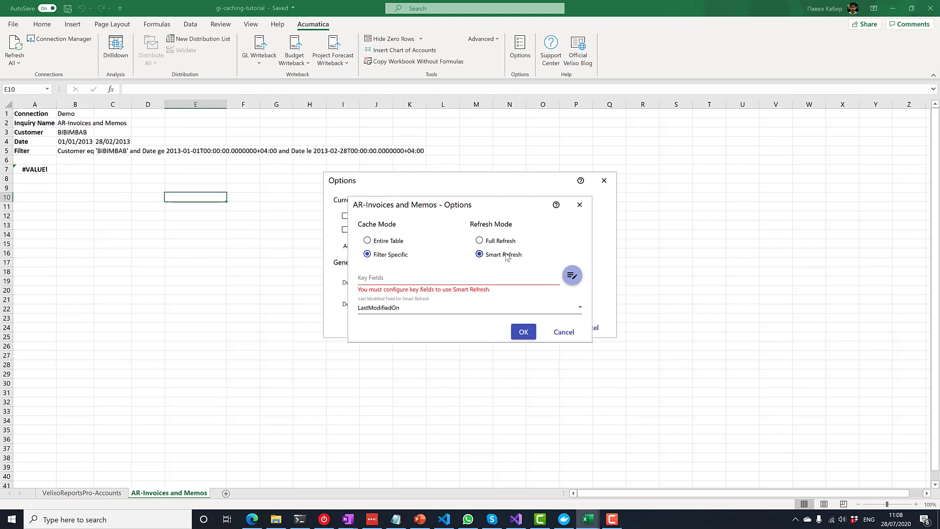
left_click(570, 278)
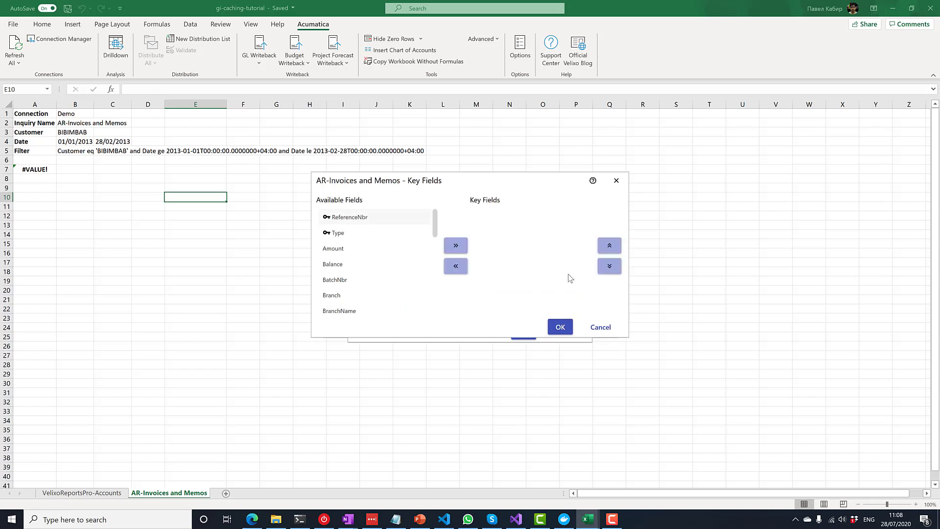
left_click(459, 248)
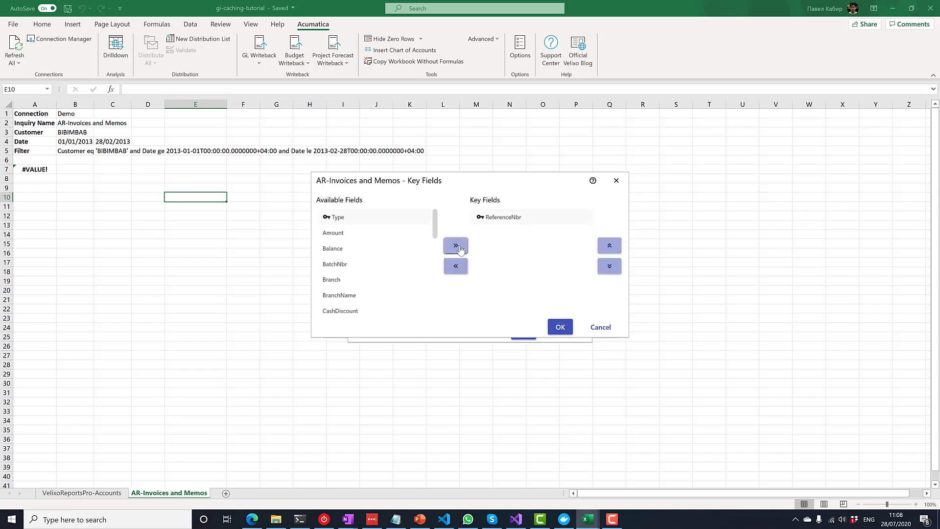
left_click(459, 248)
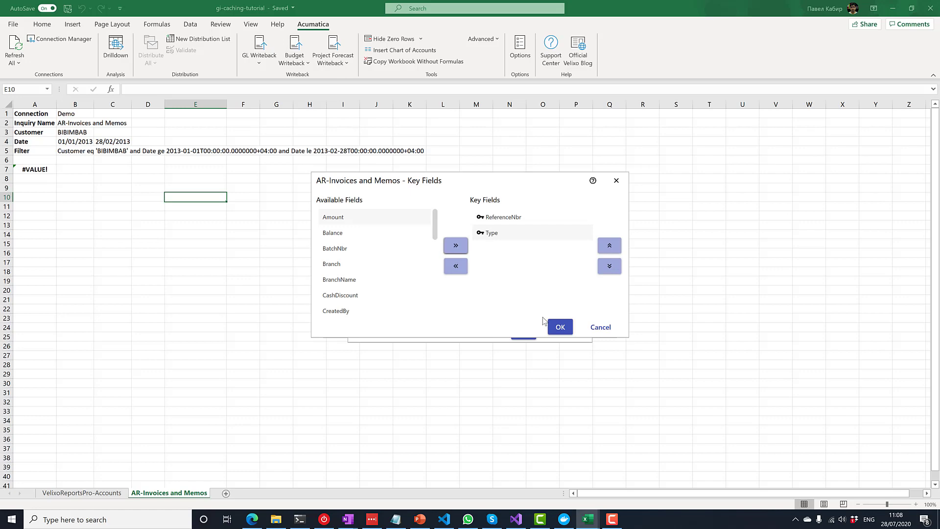
left_click(556, 328)
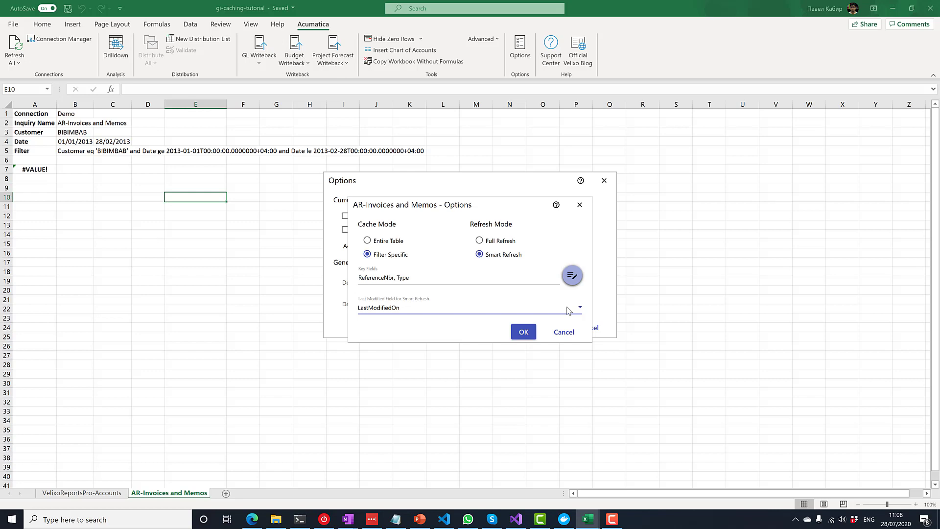
Keep LastModifiedOn as the Last Modified Field for Smart Refresh.
left_click(568, 311)
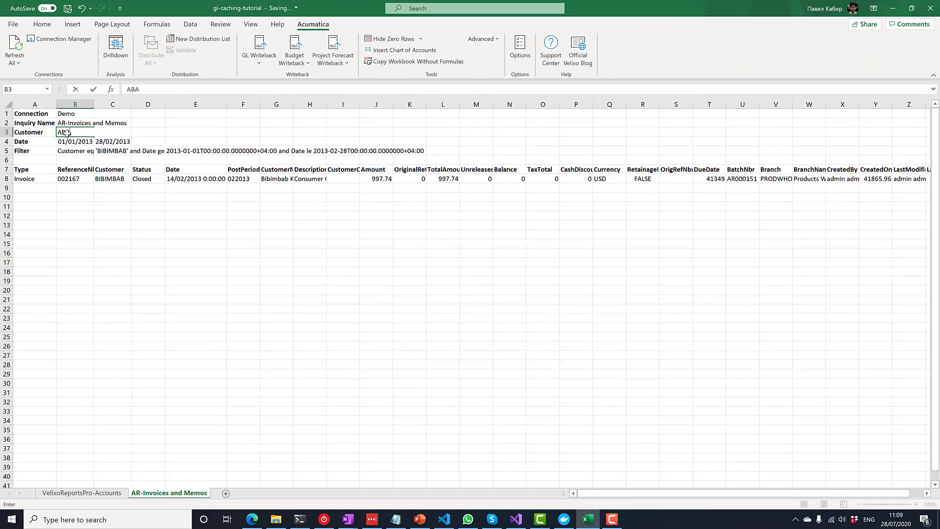
Enter customer ABARTENDE in B3 and refresh all Acumatica data to list its February 2013 invoices.
type("TENDE")
key("Return")
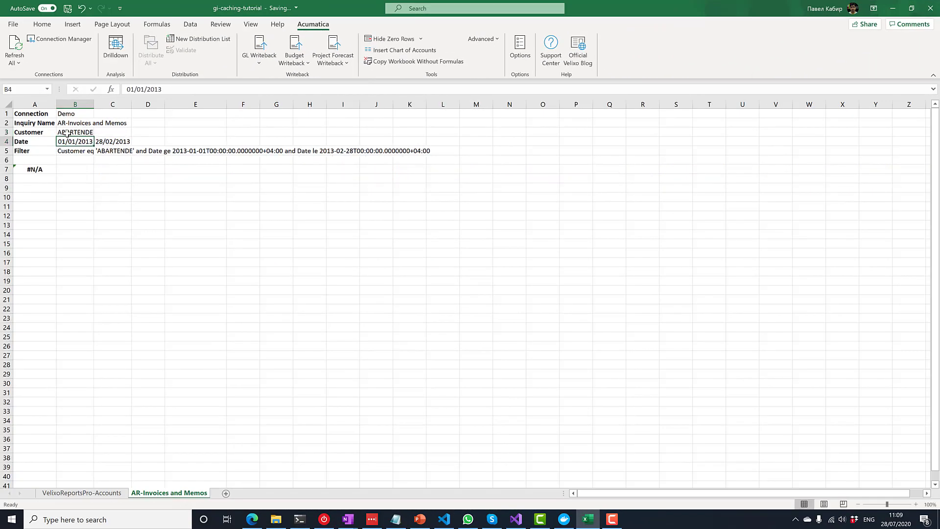
left_click(11, 47)
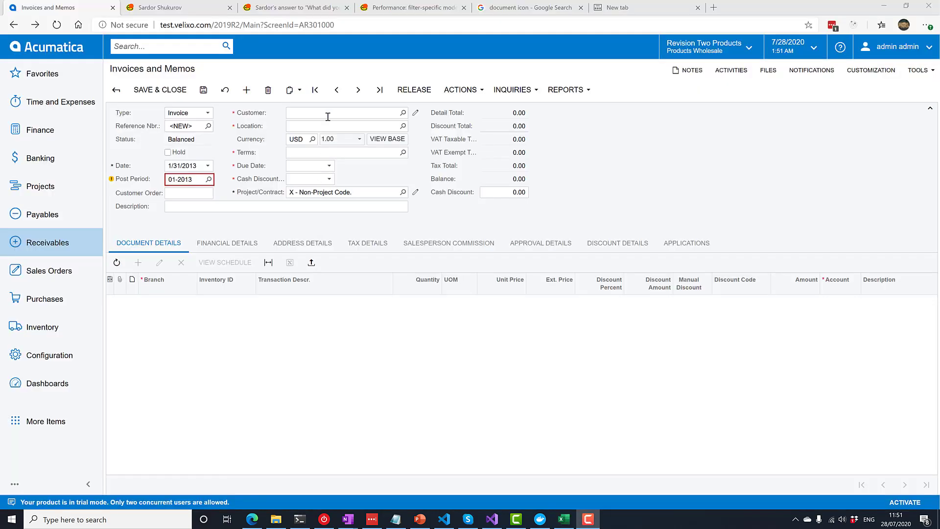
Enter an invoice for ABARTENDE with one detail line of Ext. Price 250.00, and save it.
left_click(328, 113)
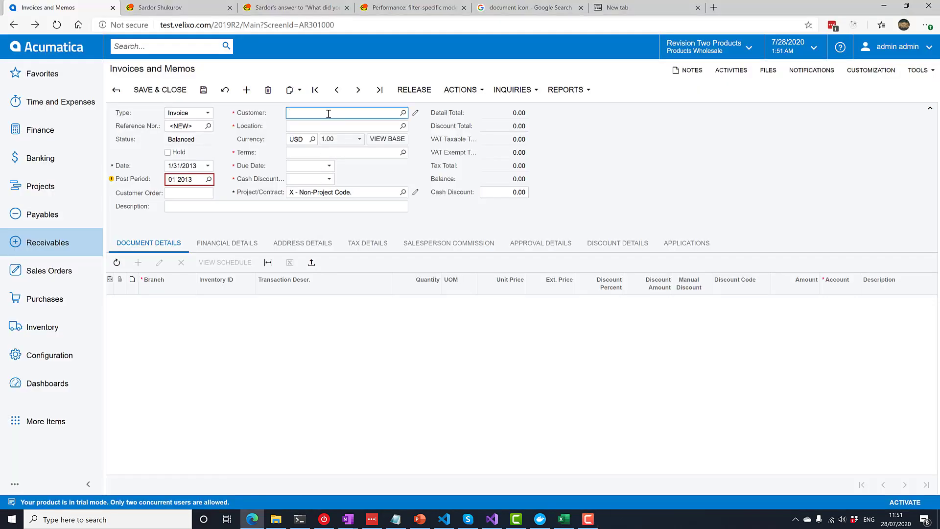
type("ABARTENDE")
key("Tab")
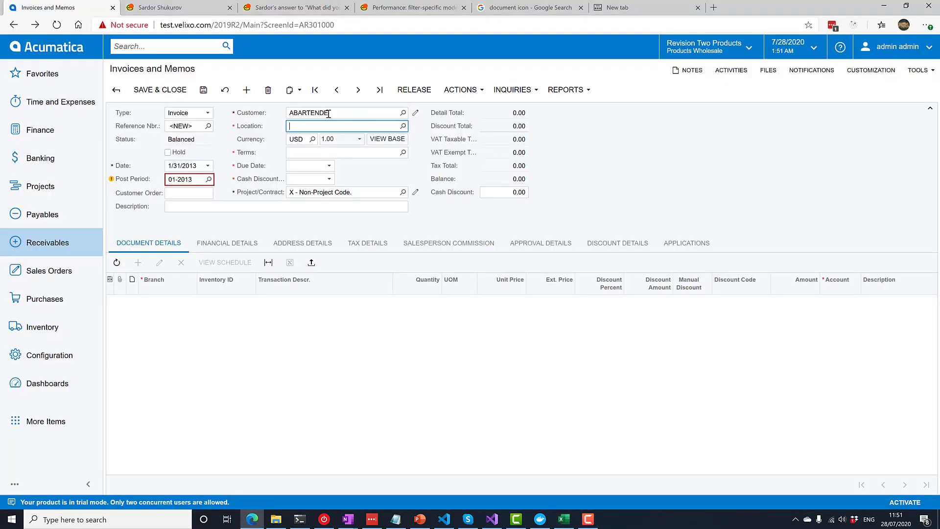
left_click(253, 331)
left_click(548, 303)
type("250")
key("Return")
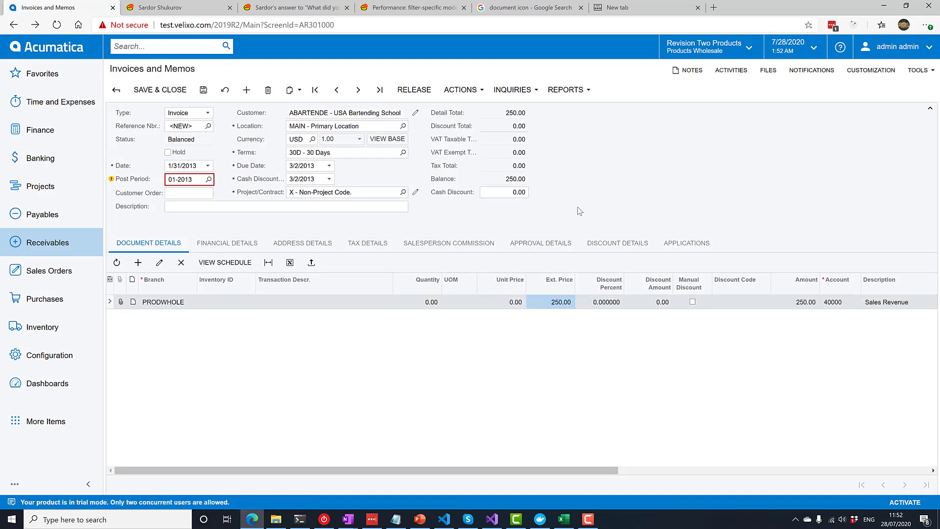
key("ctrl+s")
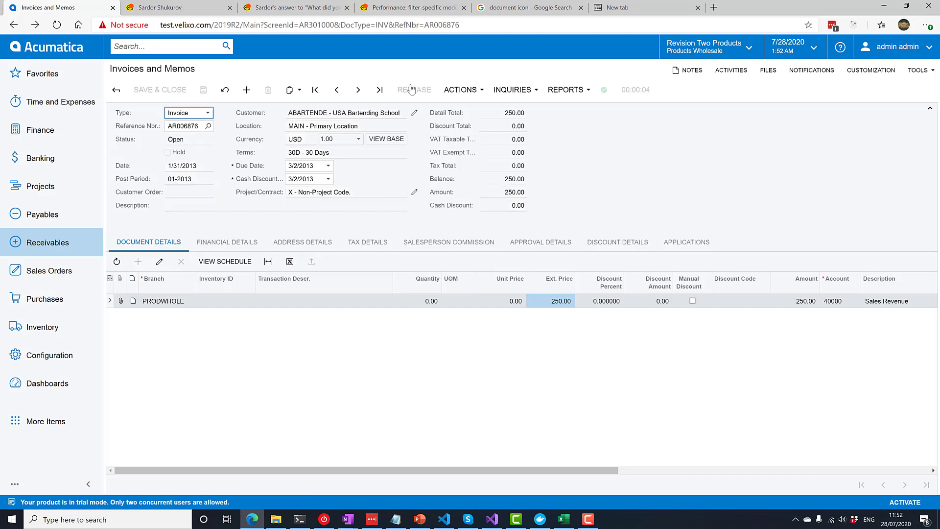
Return to Excel and refresh all Acumatica data to pull in the new 250 invoice.
key("alt+Tab")
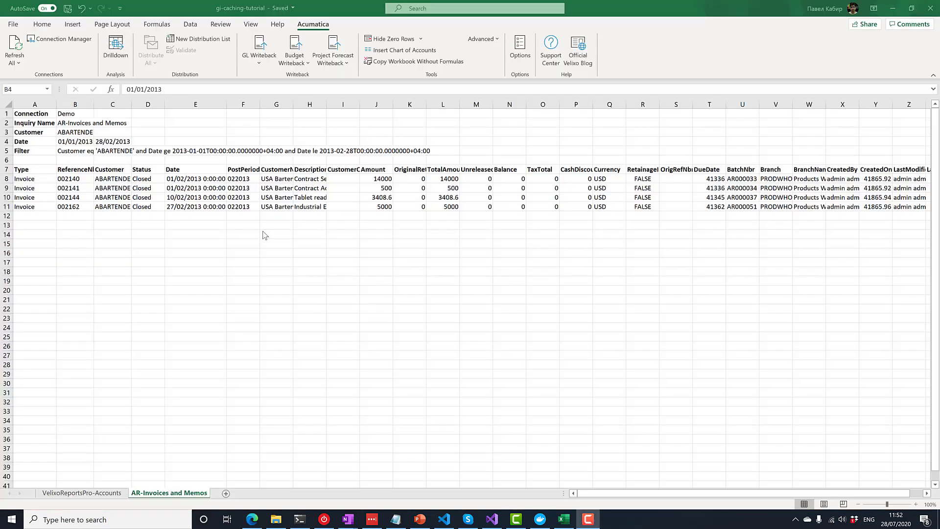
left_click(16, 51)
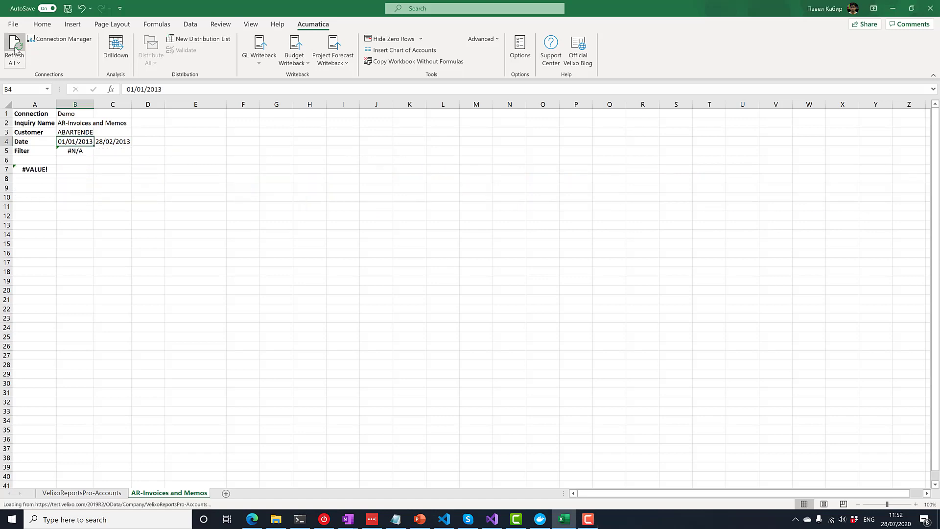